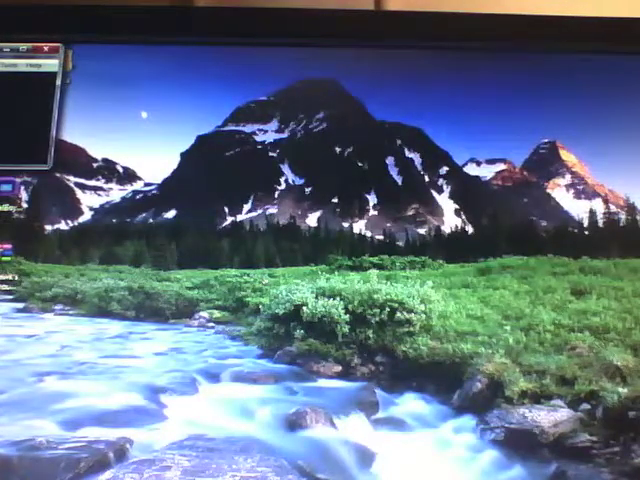
# - Drag the VisualBoyAdvance window away from the screen edge into view
pyautogui.moveTo(30, 48); pyautogui.dragTo(258, 118)
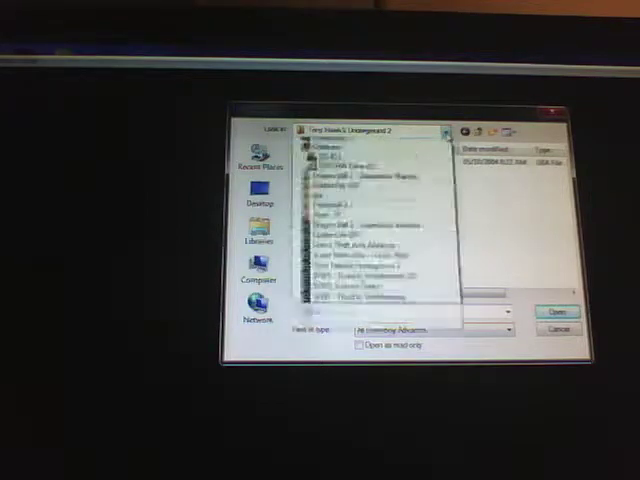
pyautogui.click(446, 133)
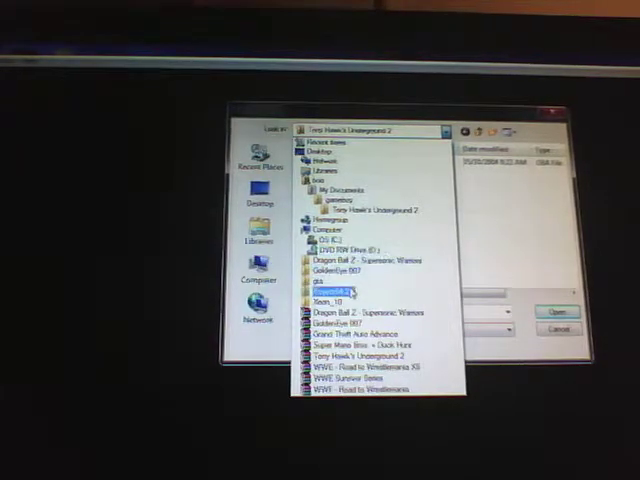
# - Switch the Look in folder to Grand Theft Auto Advance and load its .gba file
pyautogui.click(340, 291)
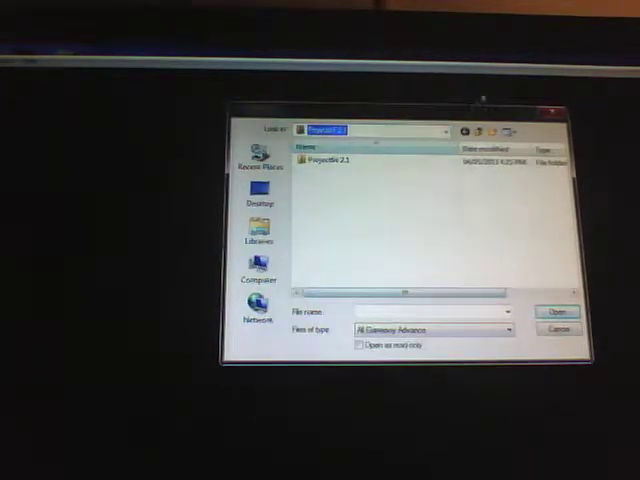
pyautogui.click(446, 131)
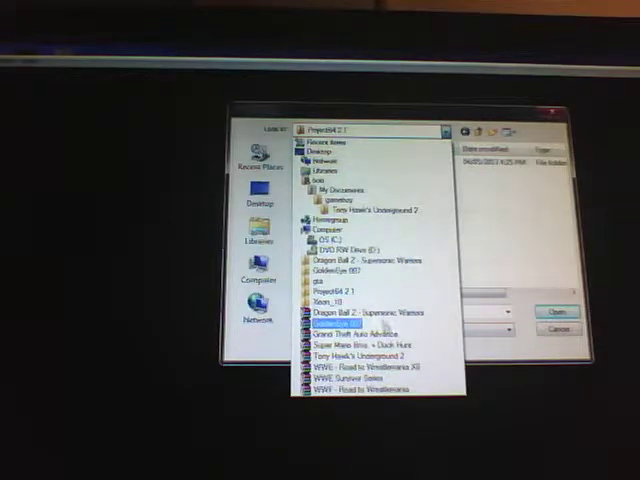
pyautogui.click(320, 281)
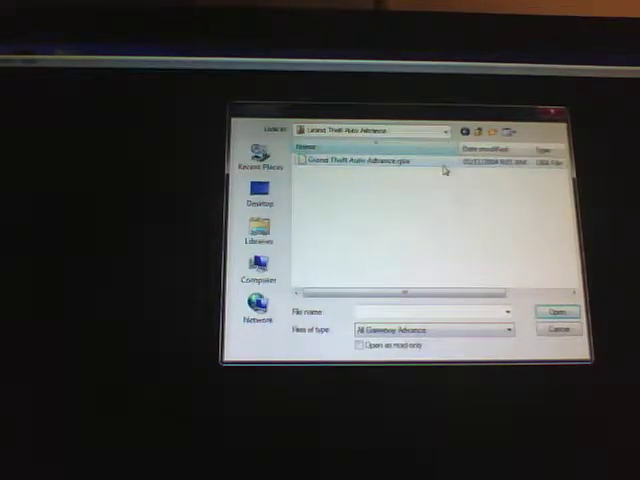
pyautogui.doubleClick(445, 165)
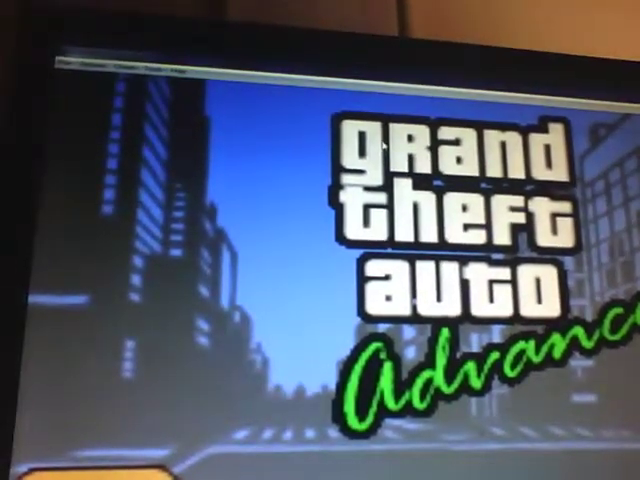
# - Press Start (Enter) at the GTA Advance title screen to reach the save-slot menu
pyautogui.press('Return')
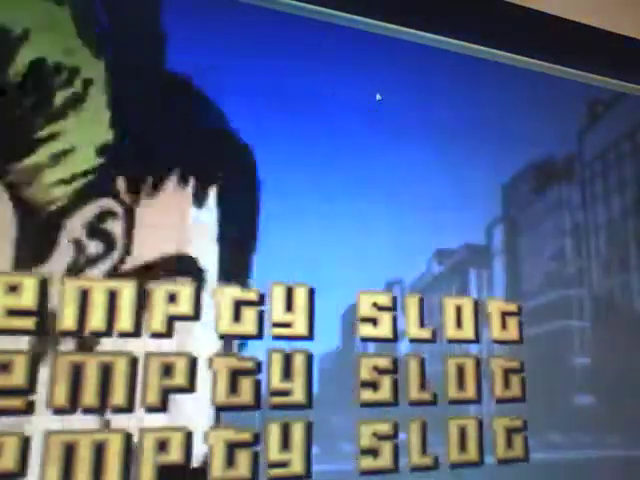
pyautogui.write('a a')
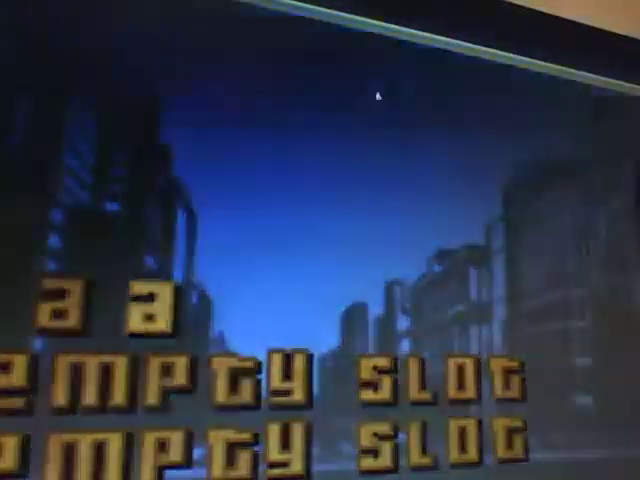